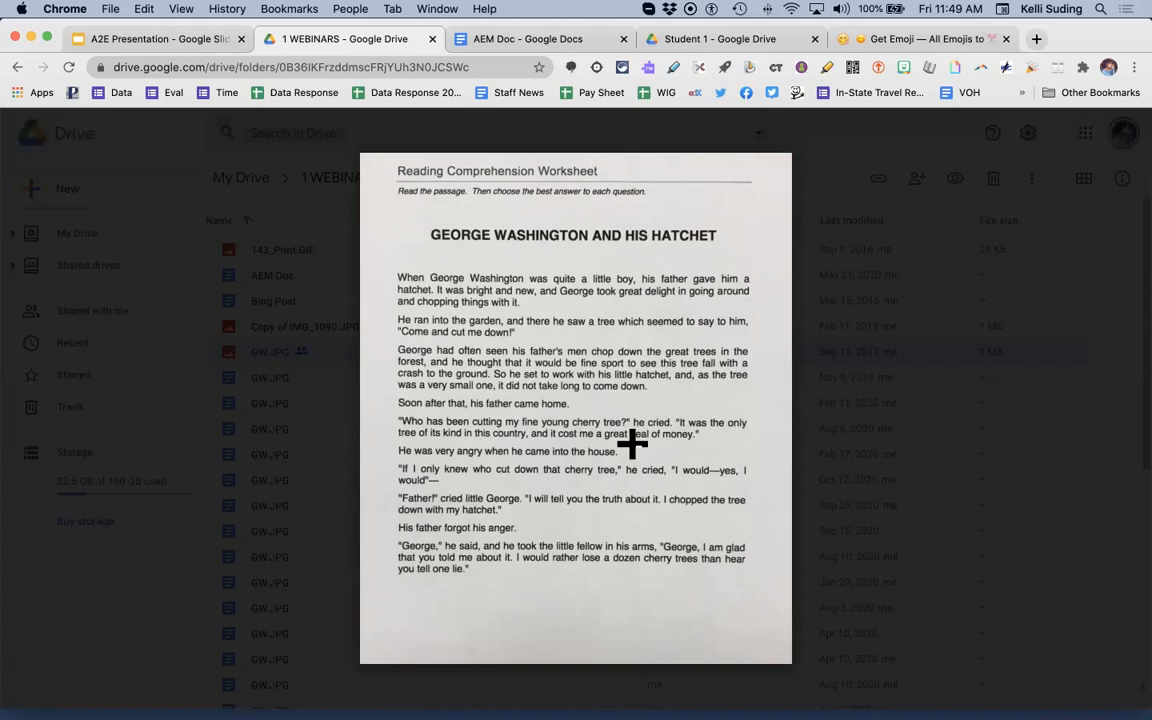
Try to add a comment on an area just below the worksheet title in the image preview.
left_click_drag(432, 234, 564, 266)
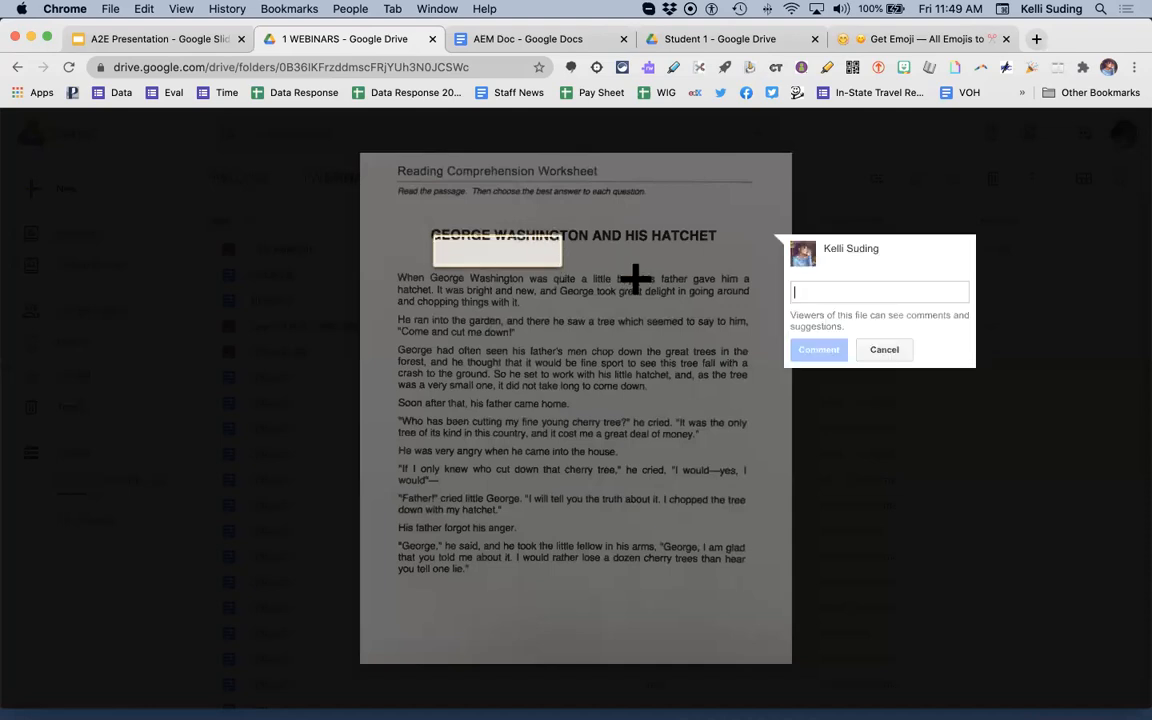
left_click(884, 350)
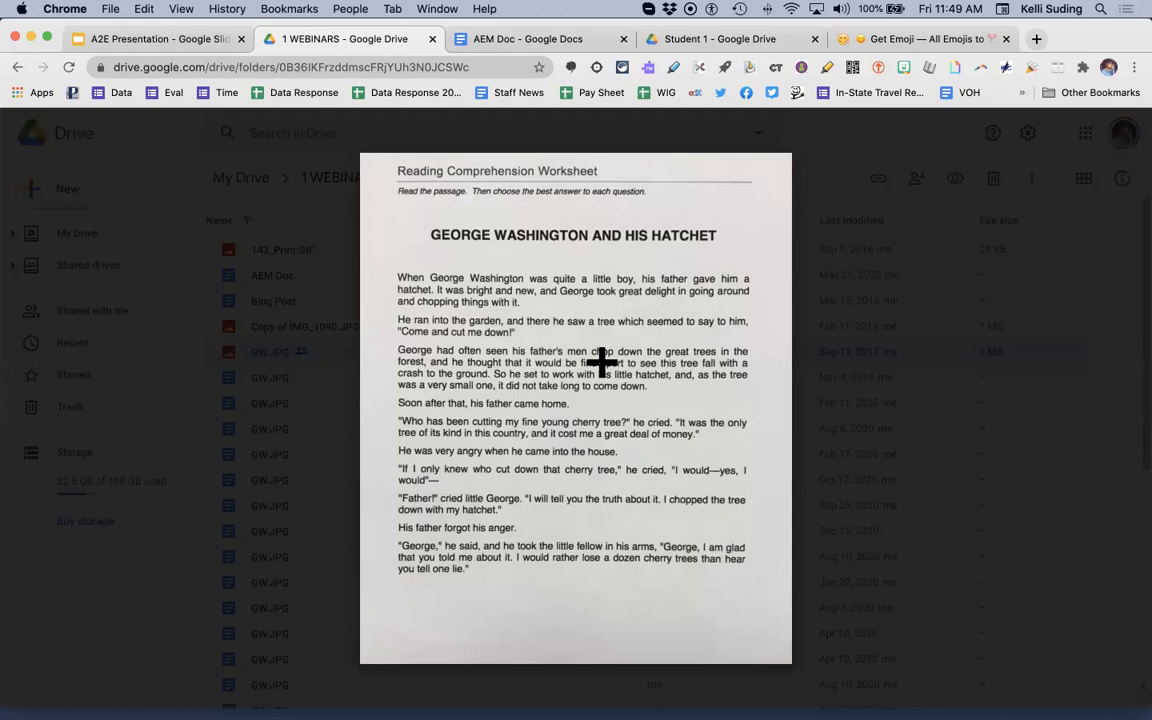
Close the image preview and open the GW.JPG image from the 1 WEBINARS folder with Google Docs.
left_click(26, 134)
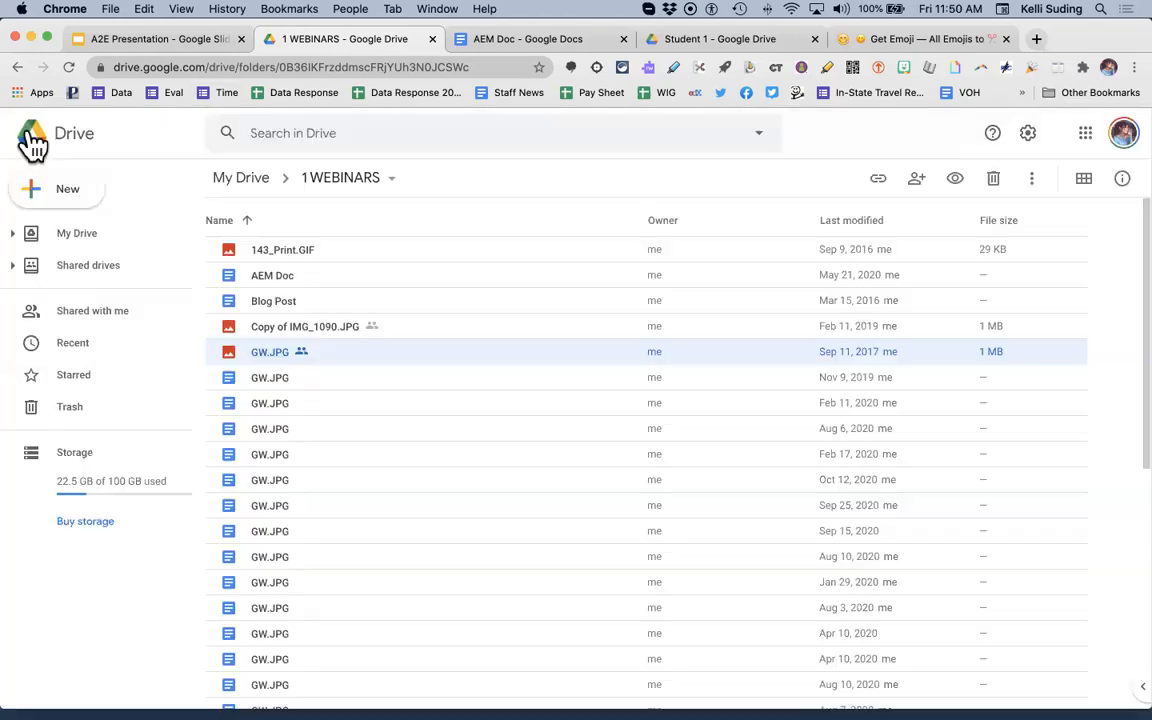
right_click(287, 352)
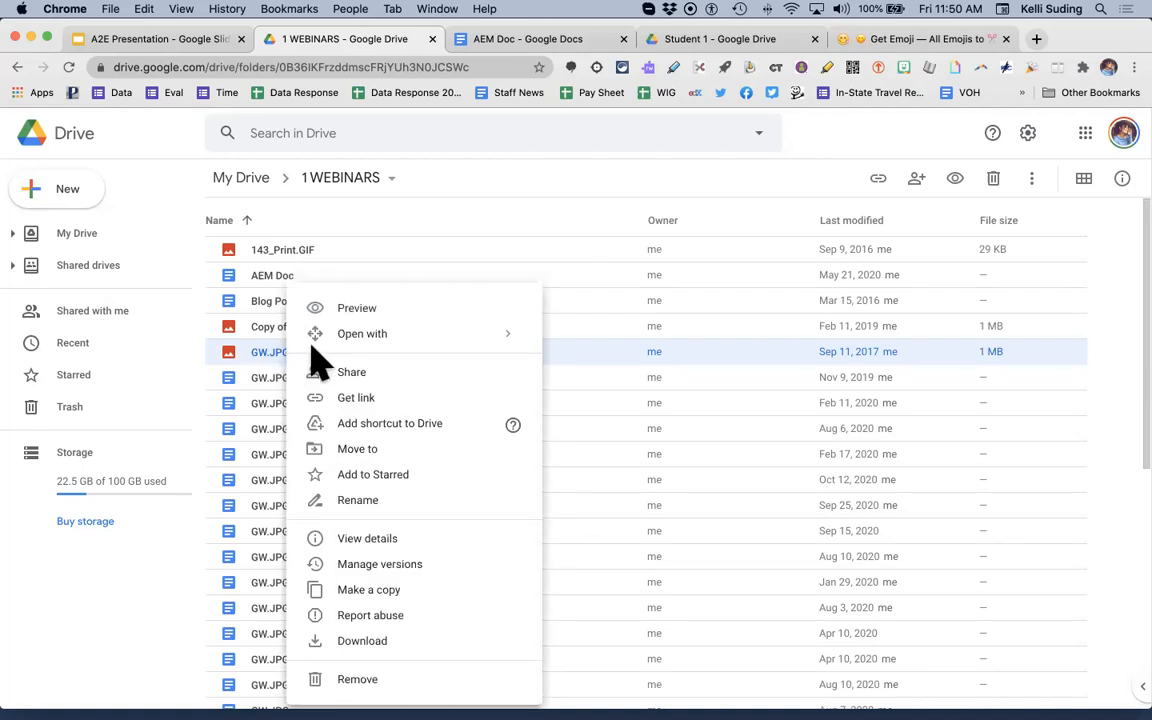
mouse_move(421, 341)
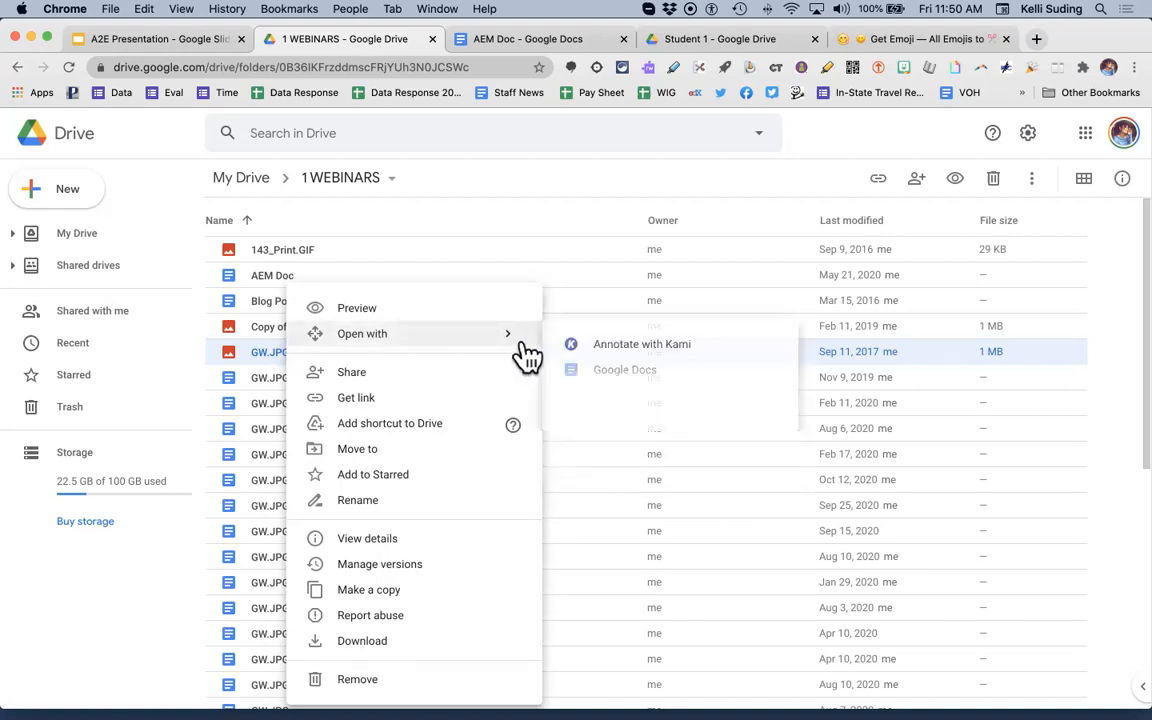
left_click(627, 375)
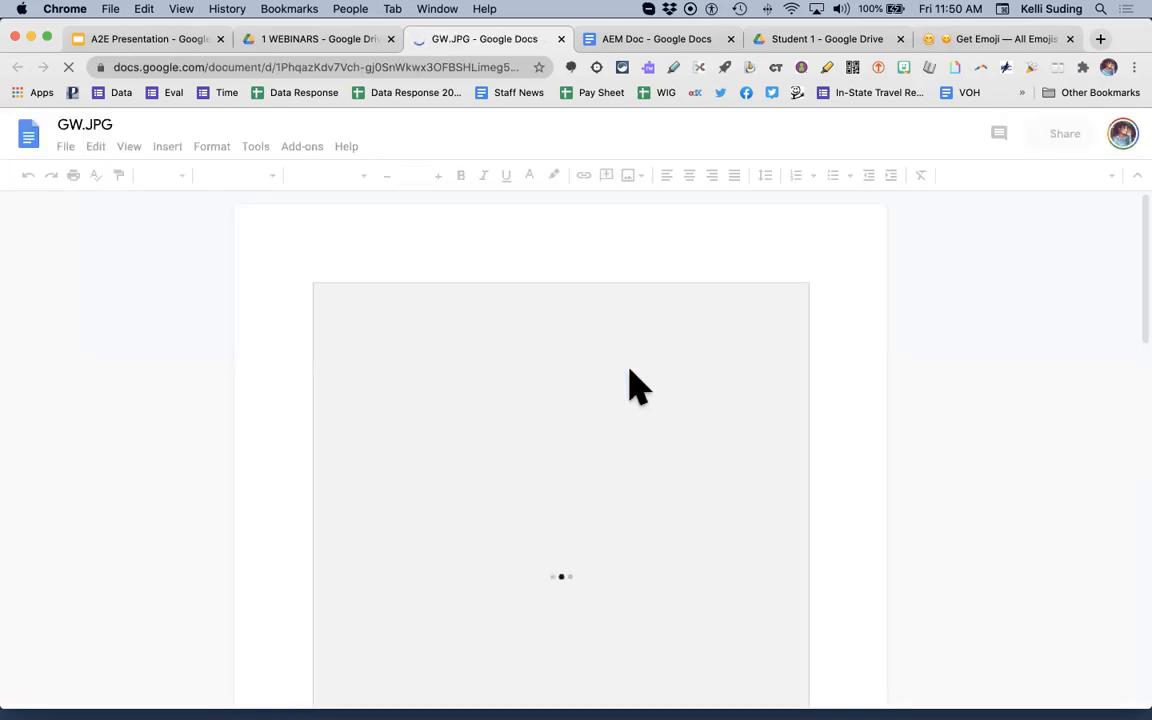
Shrink the worksheet photo at the start of the document proportionally so it is slightly narrower than the text column.
scroll(637, 385, "down", 1)
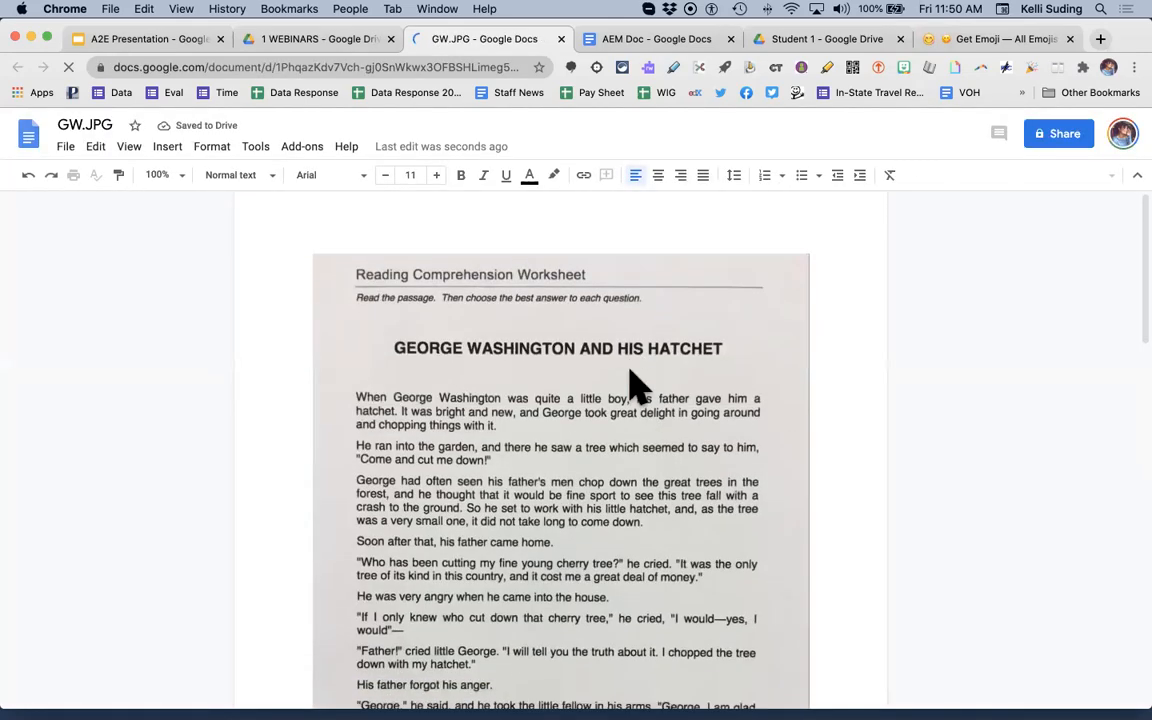
left_click(675, 352)
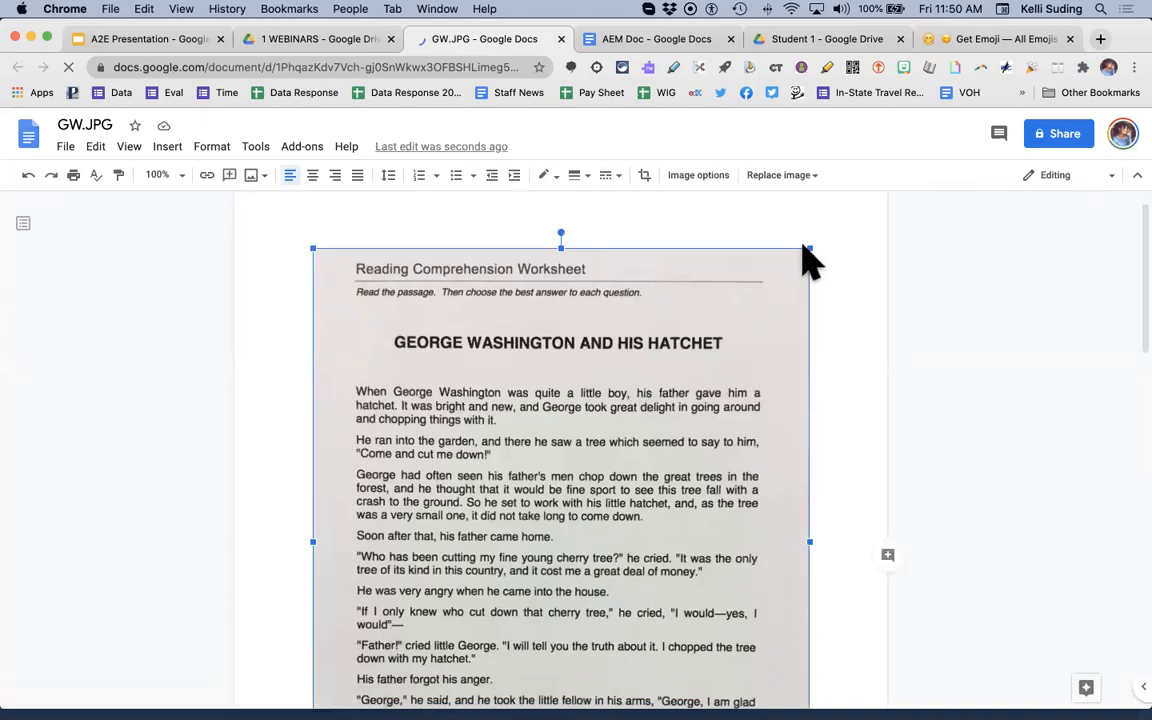
left_click_drag(809, 250, 740, 336)
Have the Read&Write extension read aloud from the "Reading Comprehension Worksheet" heading below the image, then stop it and close its toolbar.
scroll(792, 364, "down", 1)
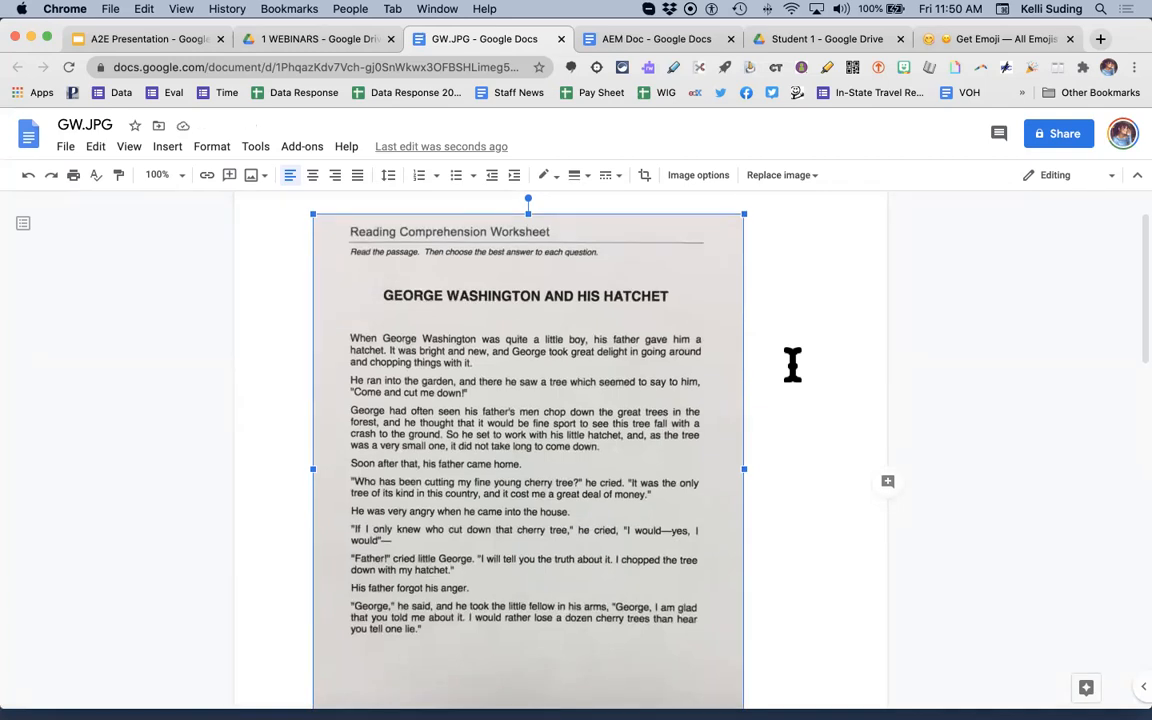
scroll(792, 364, "down", 7)
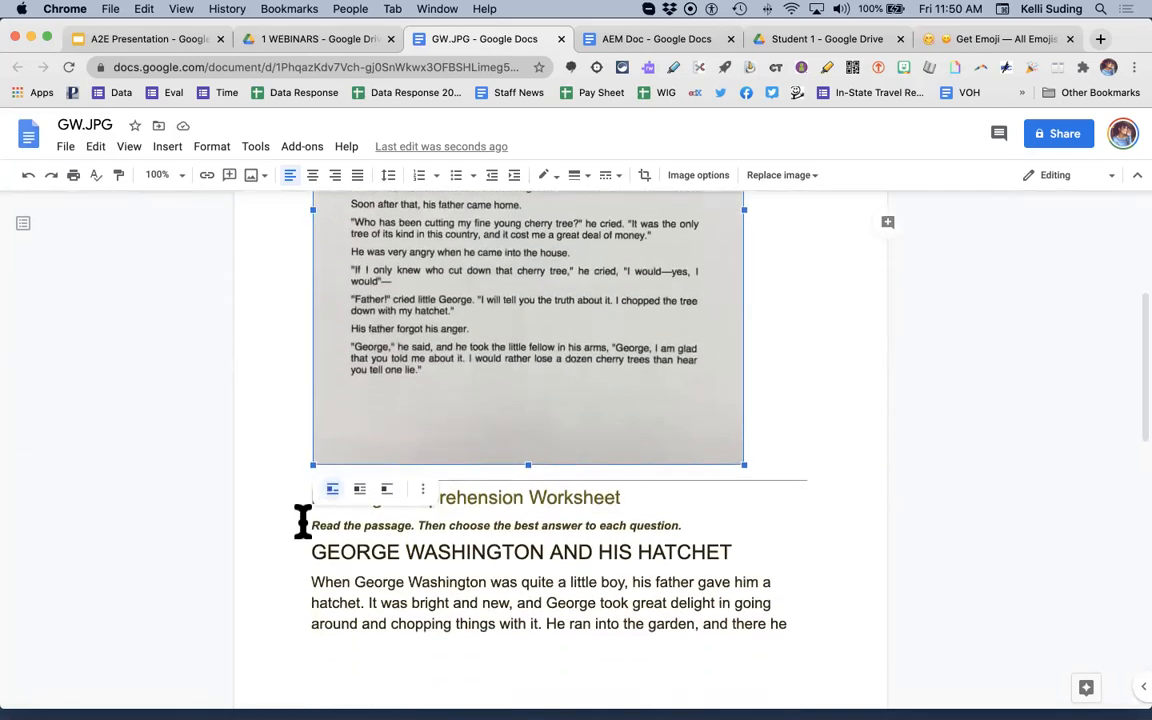
left_click(307, 502)
mouse_move(307, 502)
left_mouse_down()
mouse_move(617, 512)
mouse_move(697, 528)
mouse_move(302, 497)
left_mouse_up()
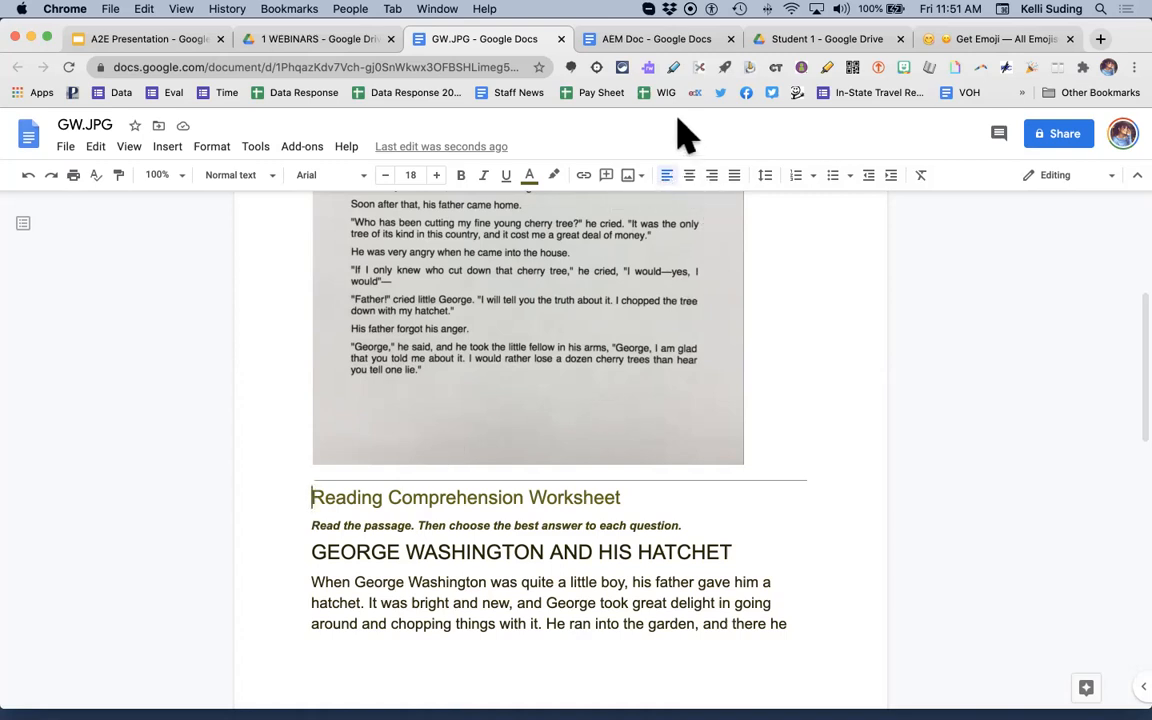
left_click(648, 70)
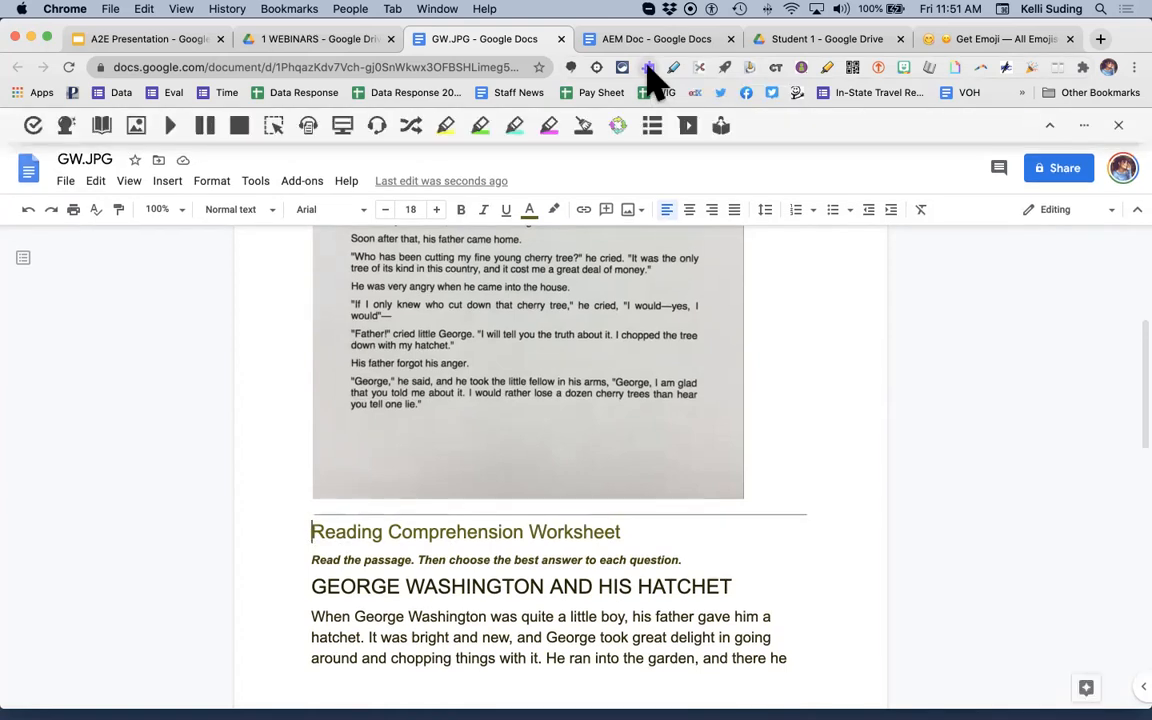
left_click(172, 131)
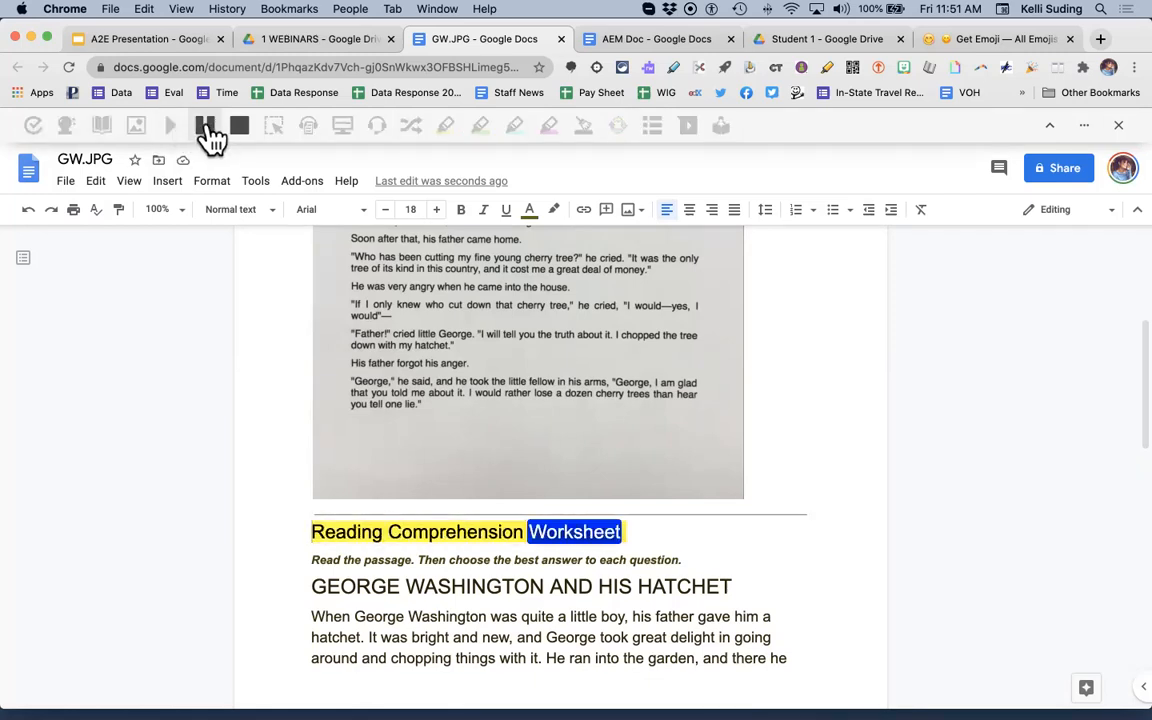
left_click(243, 130)
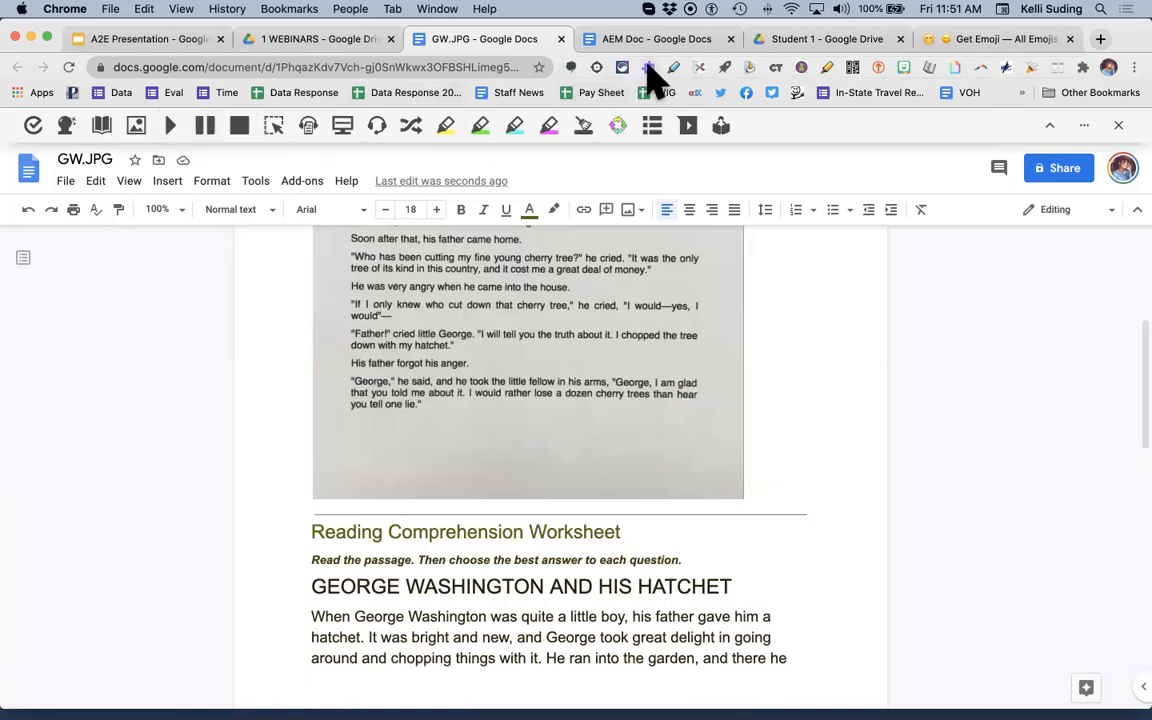
left_click(648, 67)
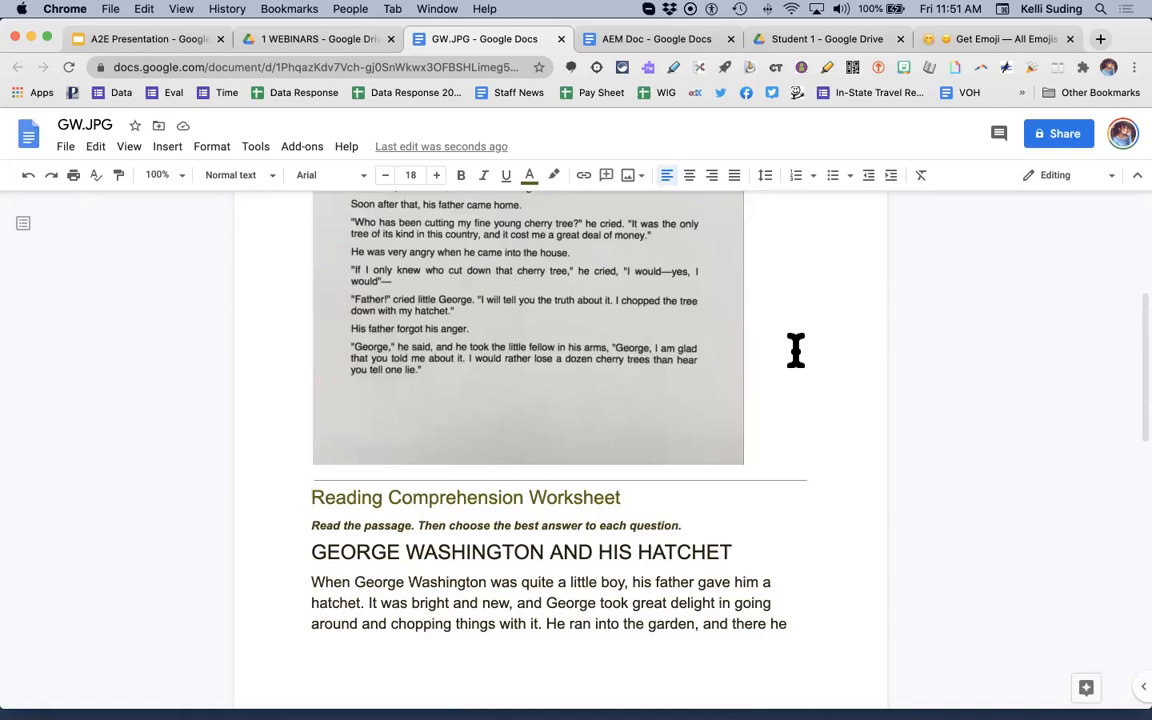
Review the converted passage text below the worksheet image across both pages.
scroll(795, 350, "down", 5)
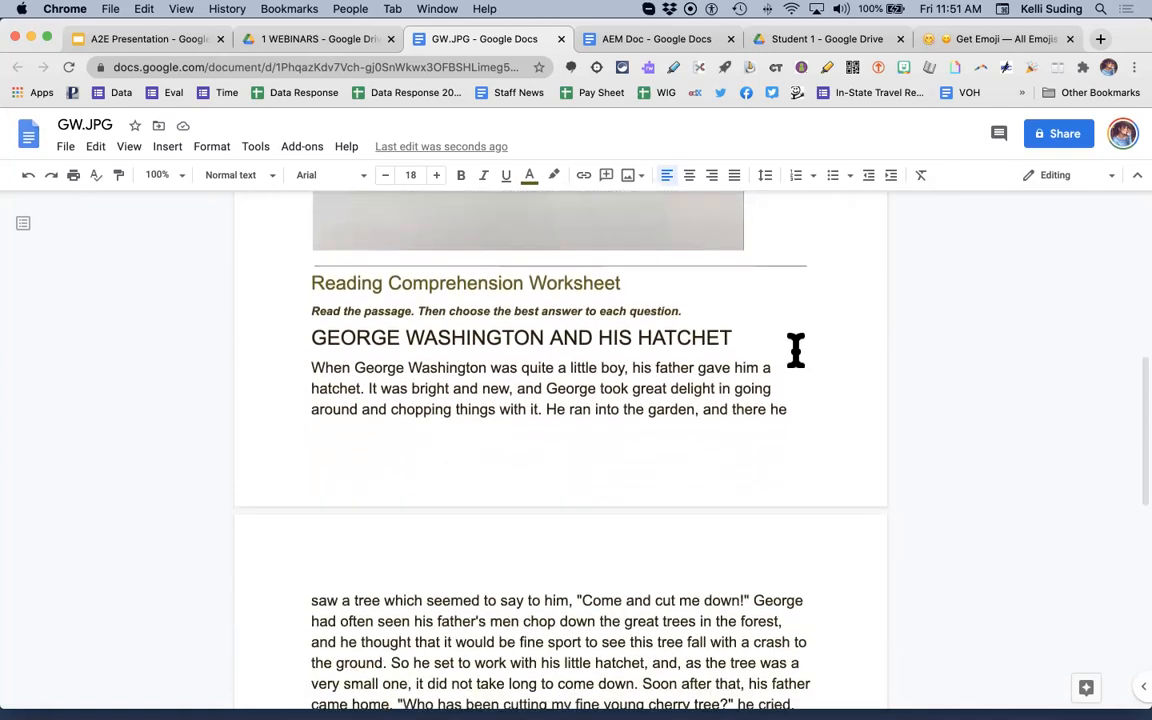
scroll(795, 350, "down", 2)
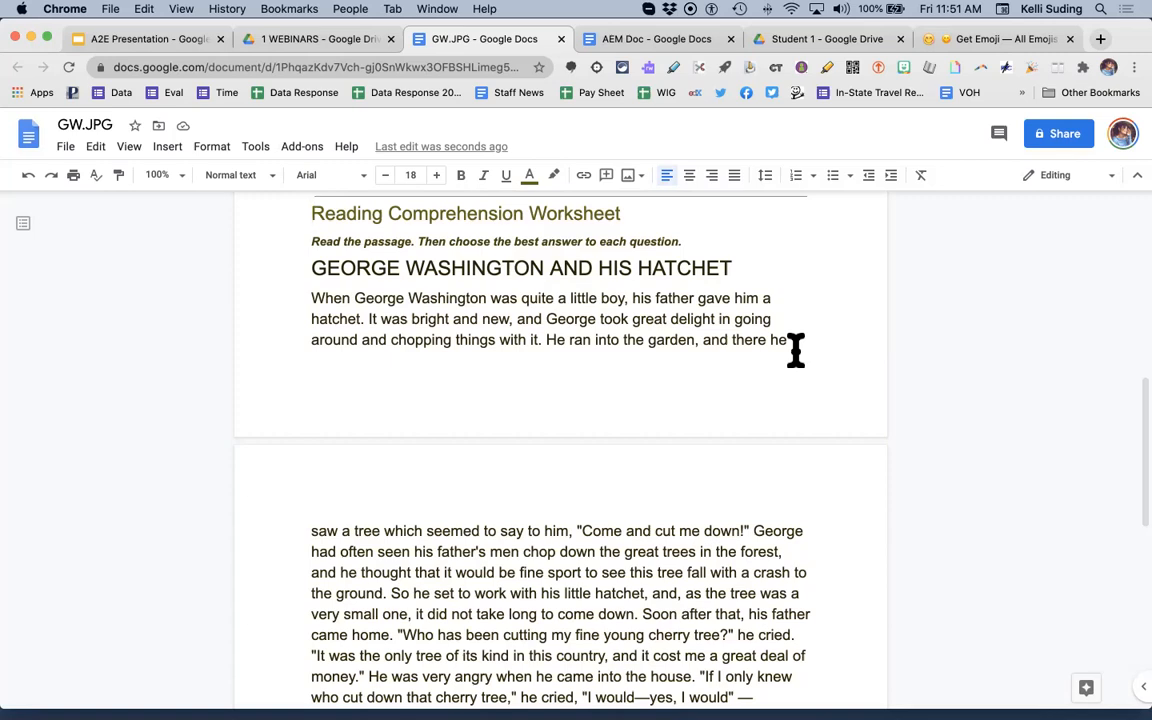
scroll(795, 349, "up", 1)
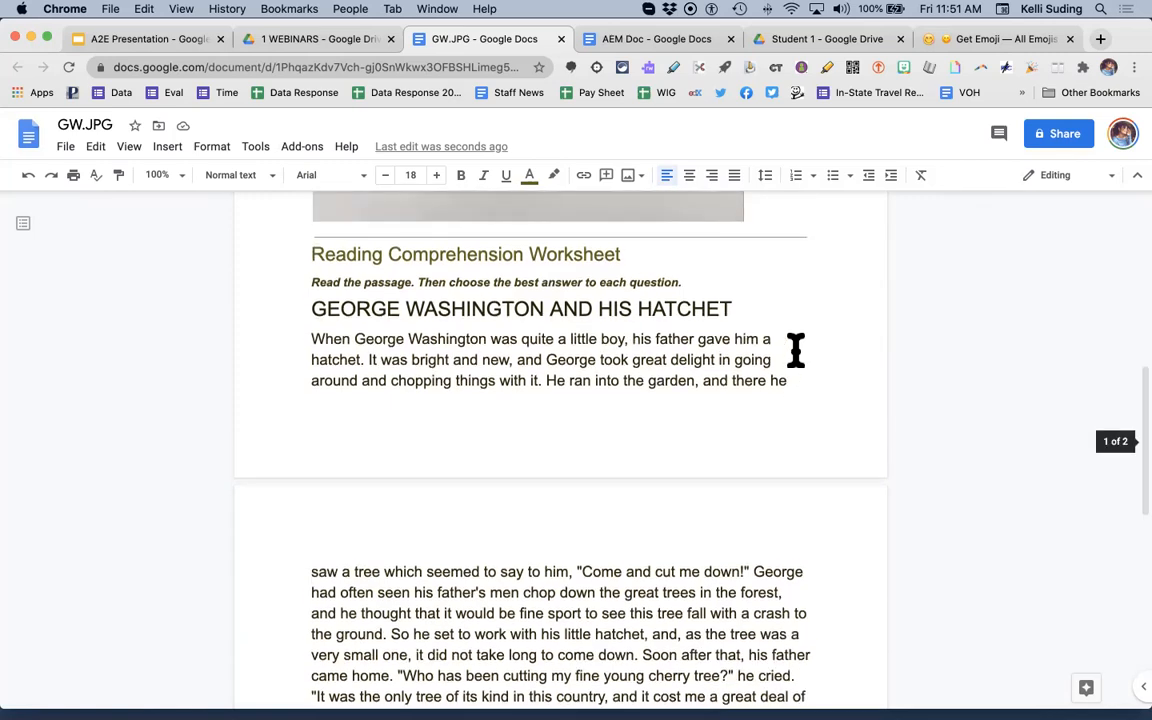
scroll(795, 349, "down", 1)
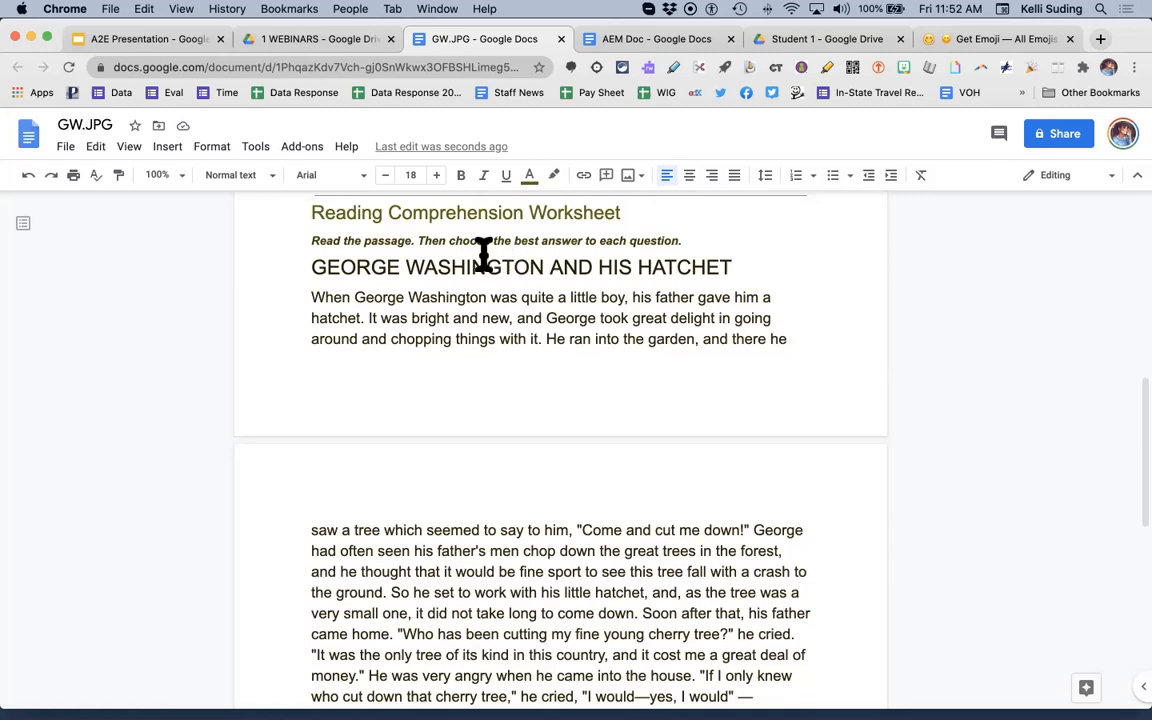
Switch to the A2E Presentation and advance to the Voice Typing slide, checking the GW.JPG document briefly.
left_click(183, 41)
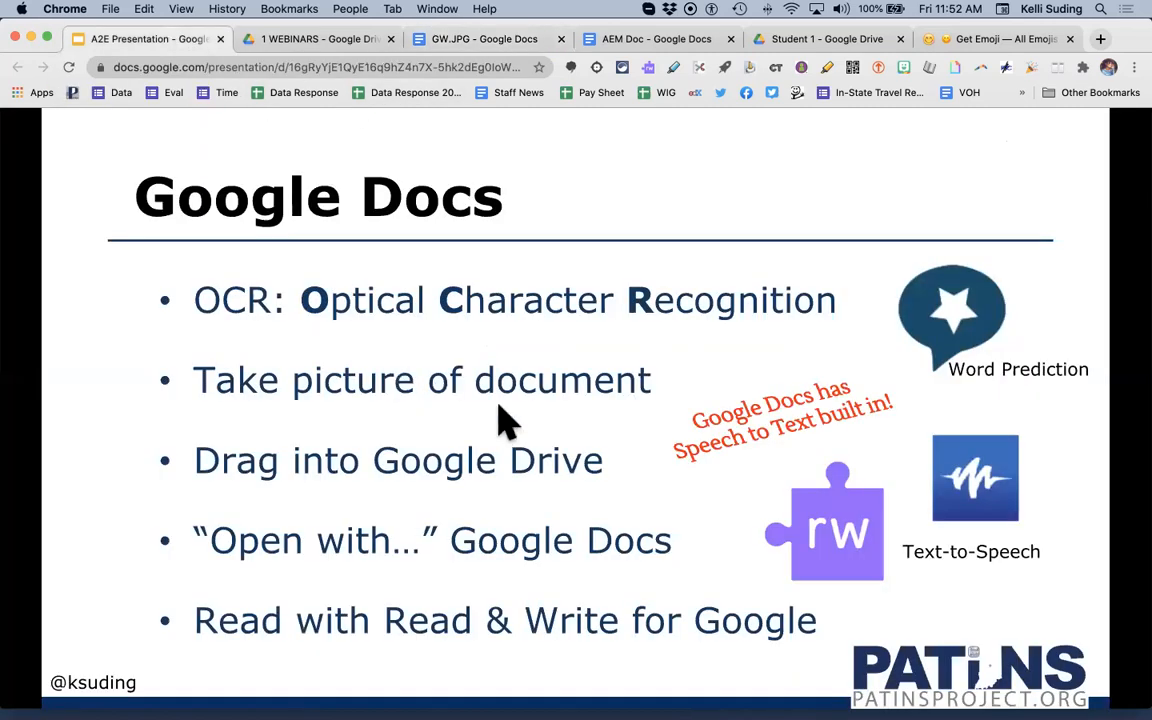
key("Right")
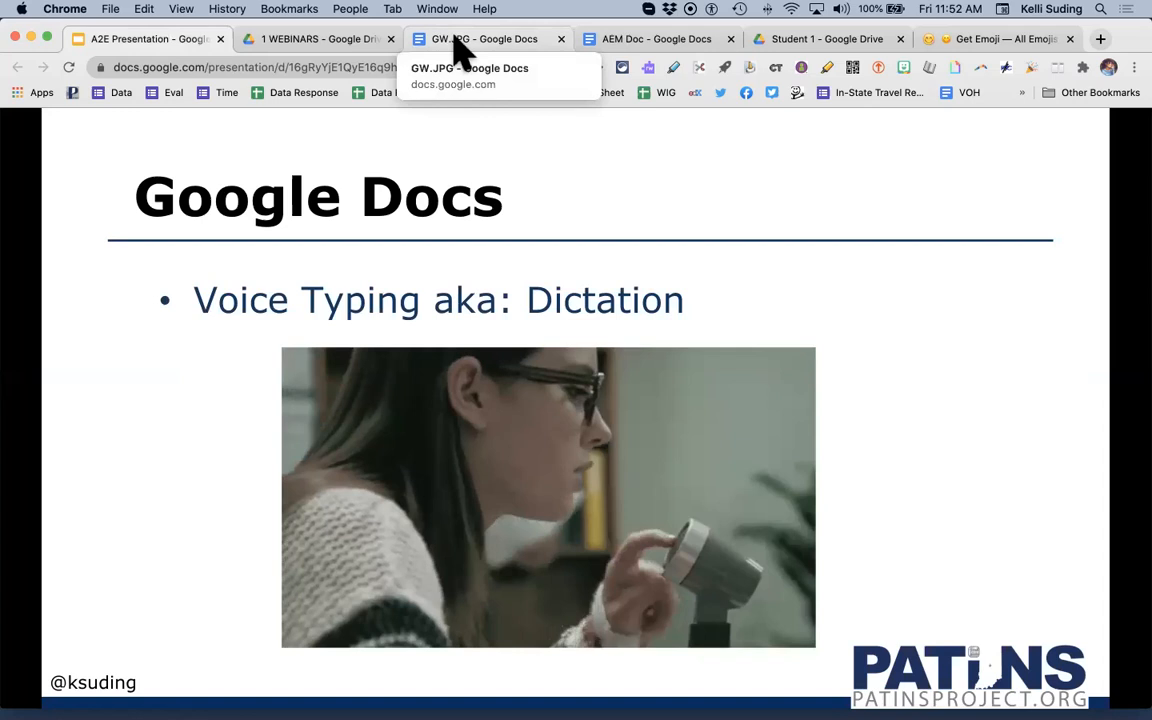
left_click(456, 40)
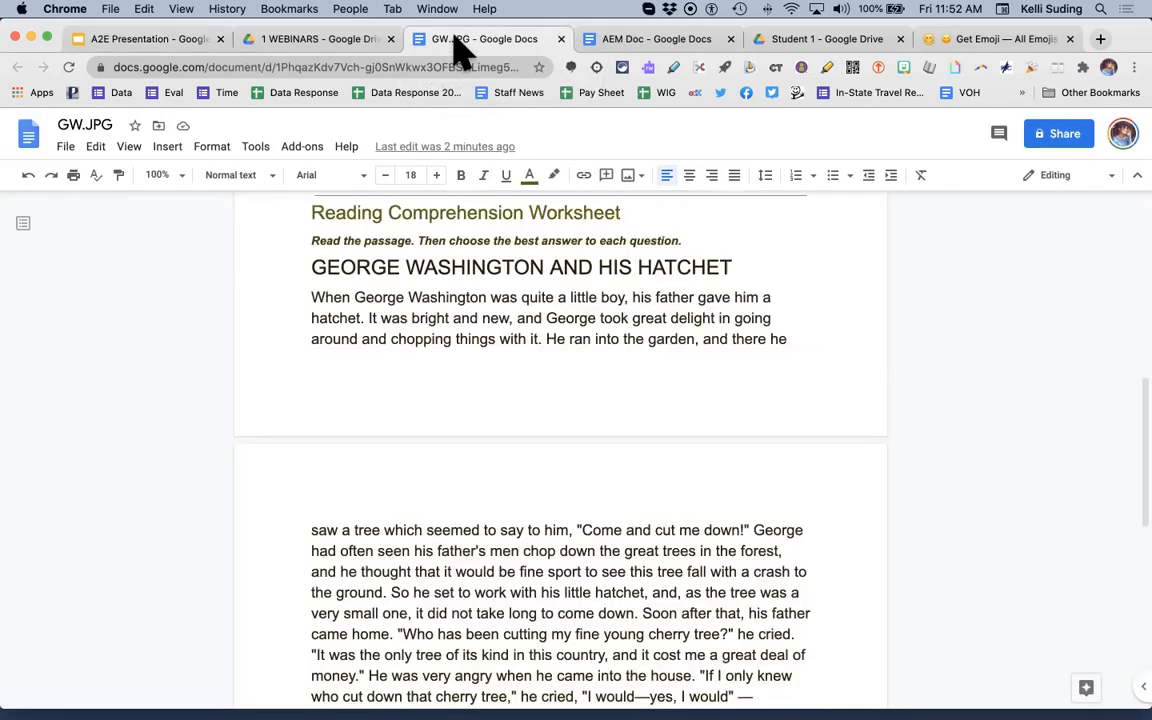
left_click(154, 40)
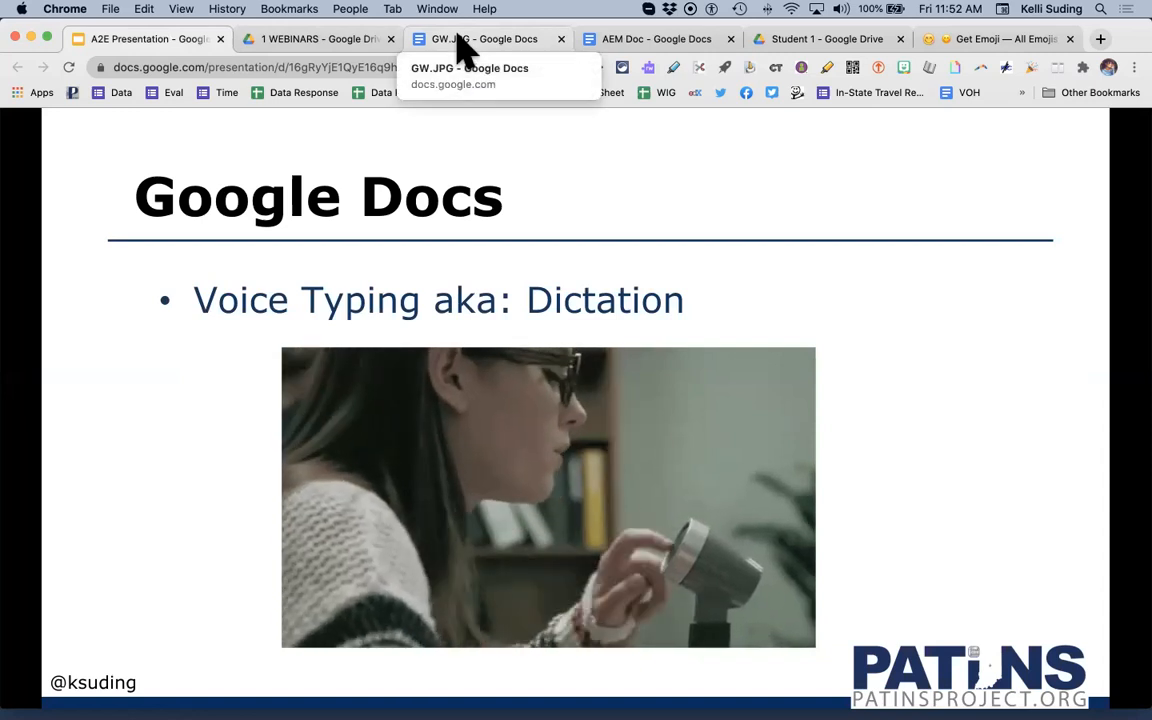
Return to the GW.JPG document and open Voice typing.
left_click(458, 44)
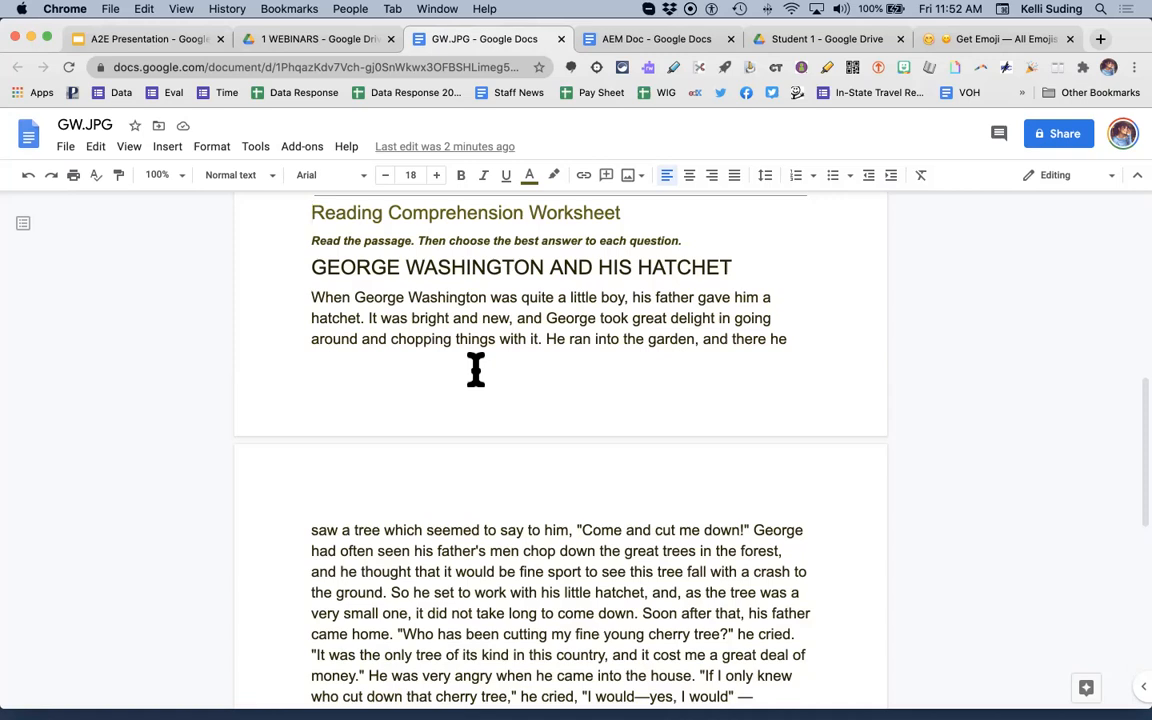
left_click(255, 149)
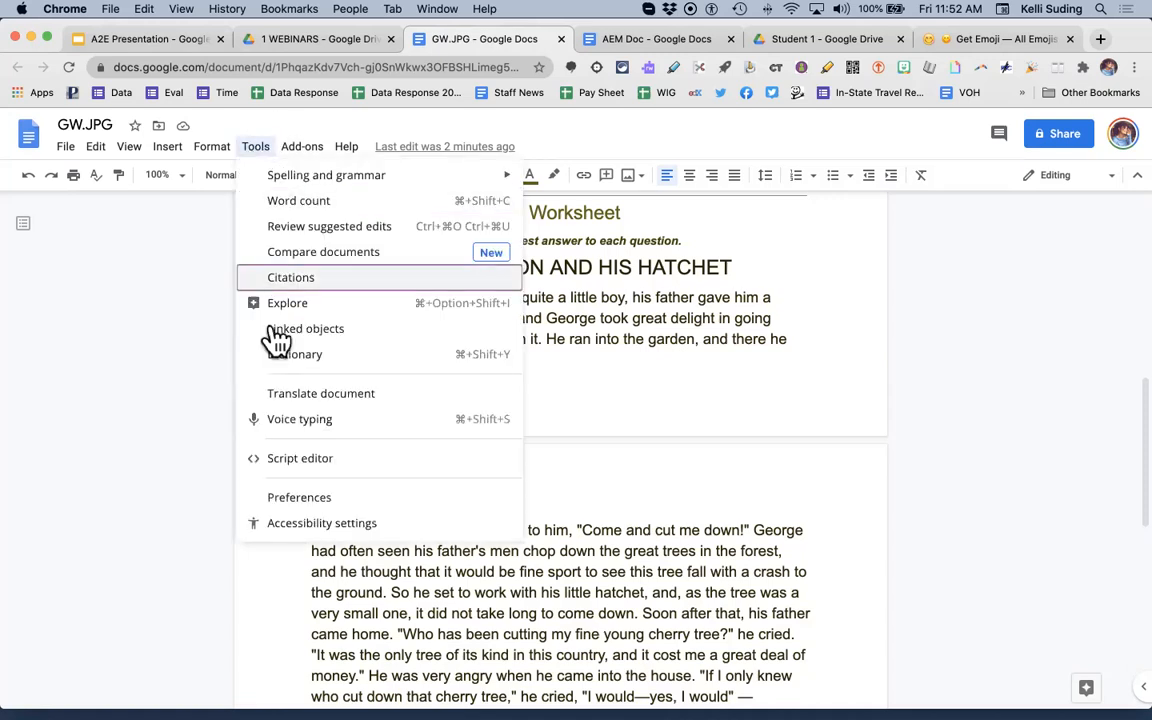
left_click(293, 420)
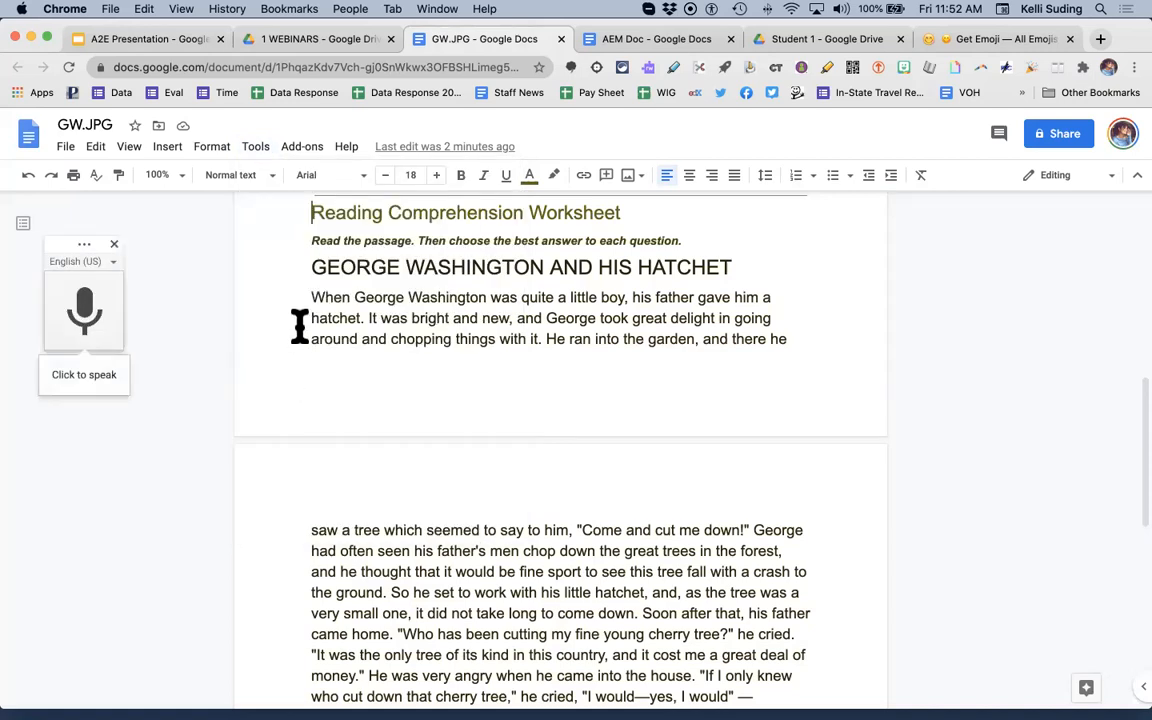
Dictate "Some room here" before the Reading Comprehension Worksheet heading, add blank lines above it, dictate "so" there and stop dictation.
left_click(84, 311)
key("Return")
key("Return")
key("Up")
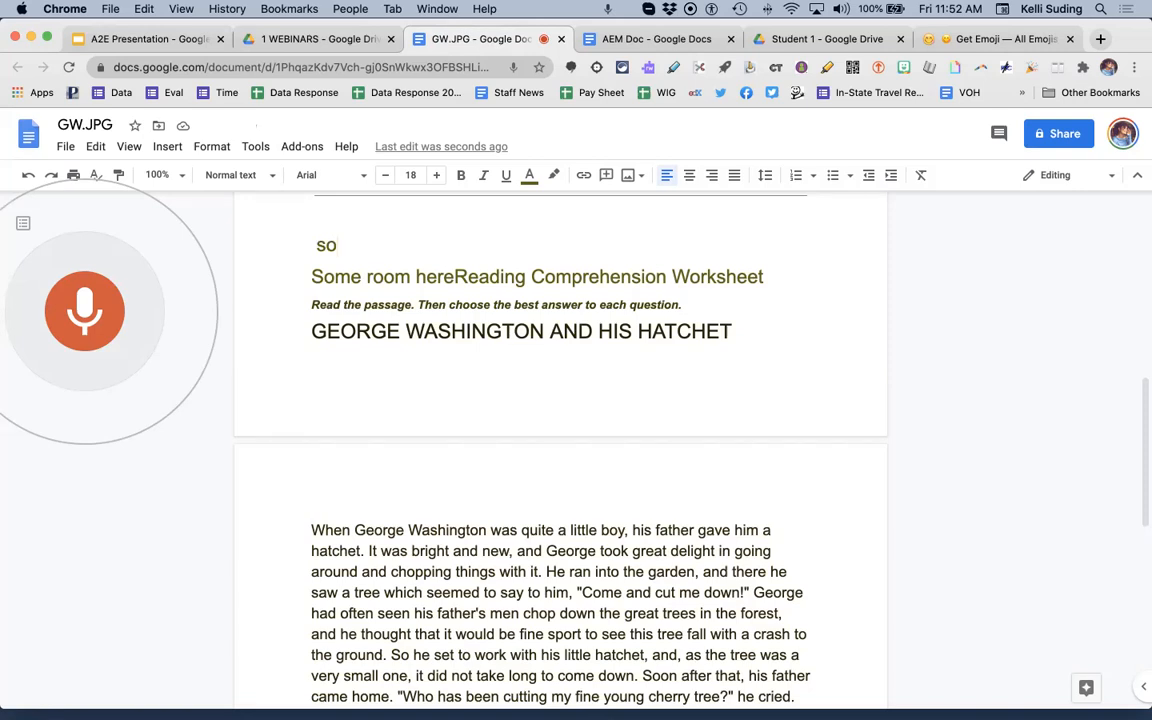
left_click(90, 318)
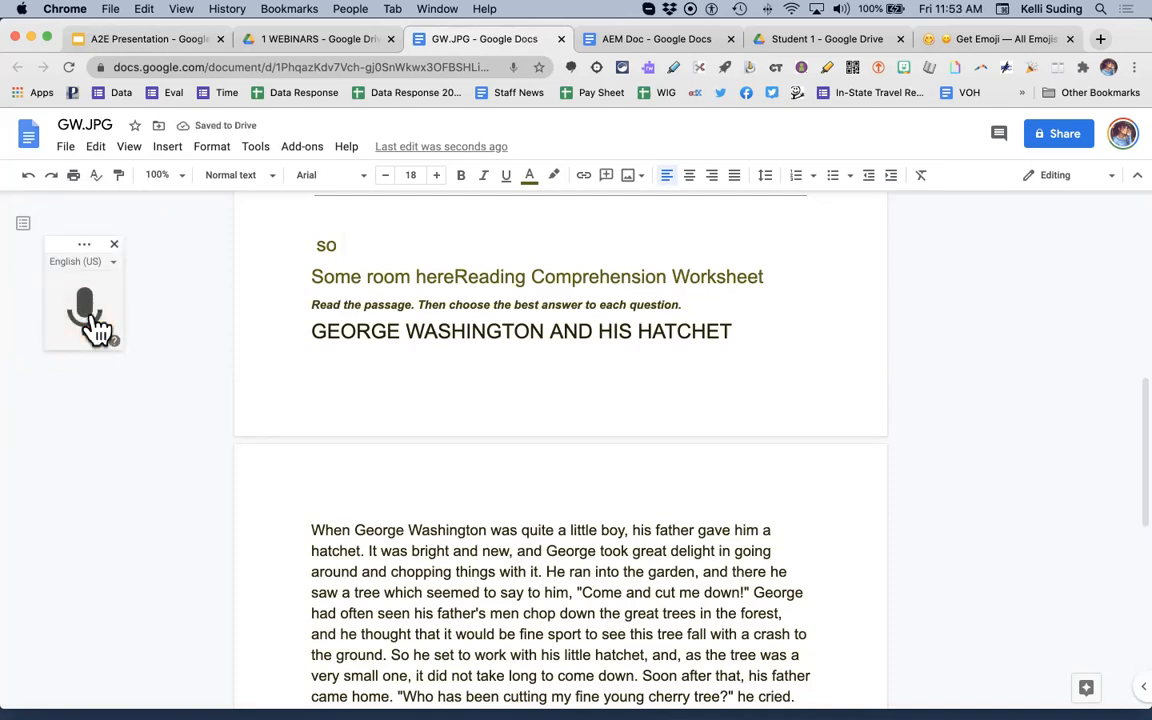
Dictate "So now everything that I type is going to be typing on this Google doc and when I'm done I just click the microphone to make it stop" and add a line.
left_click(90, 318)
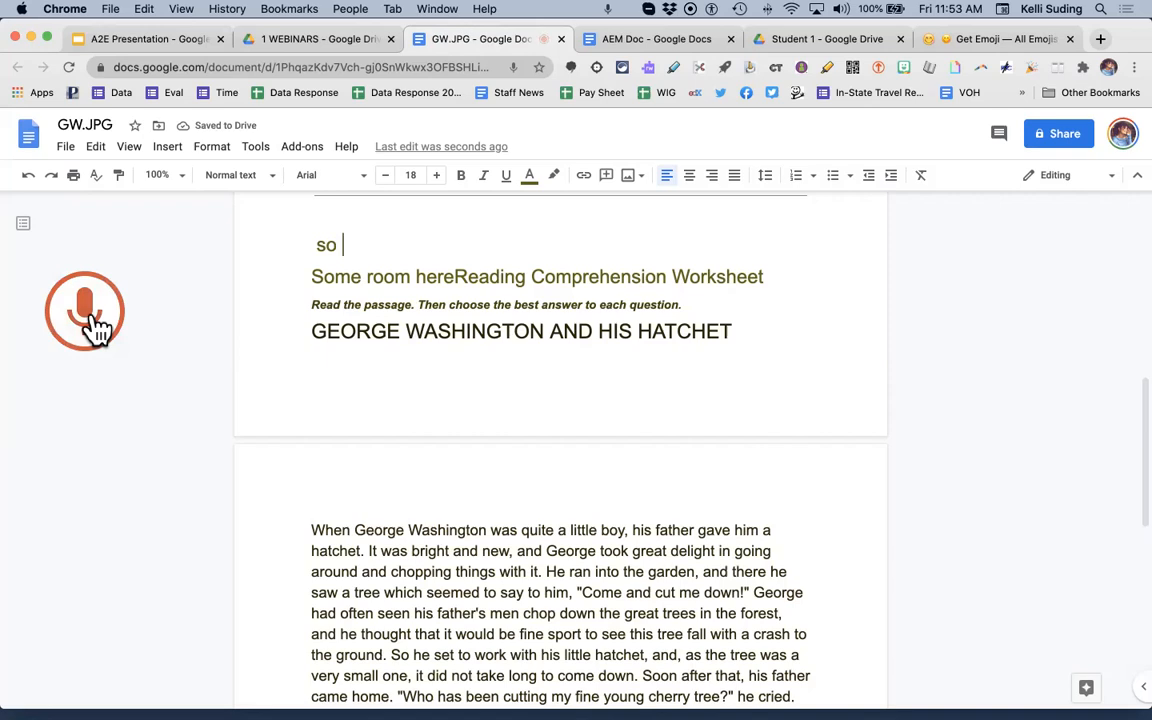
left_click(88, 318)
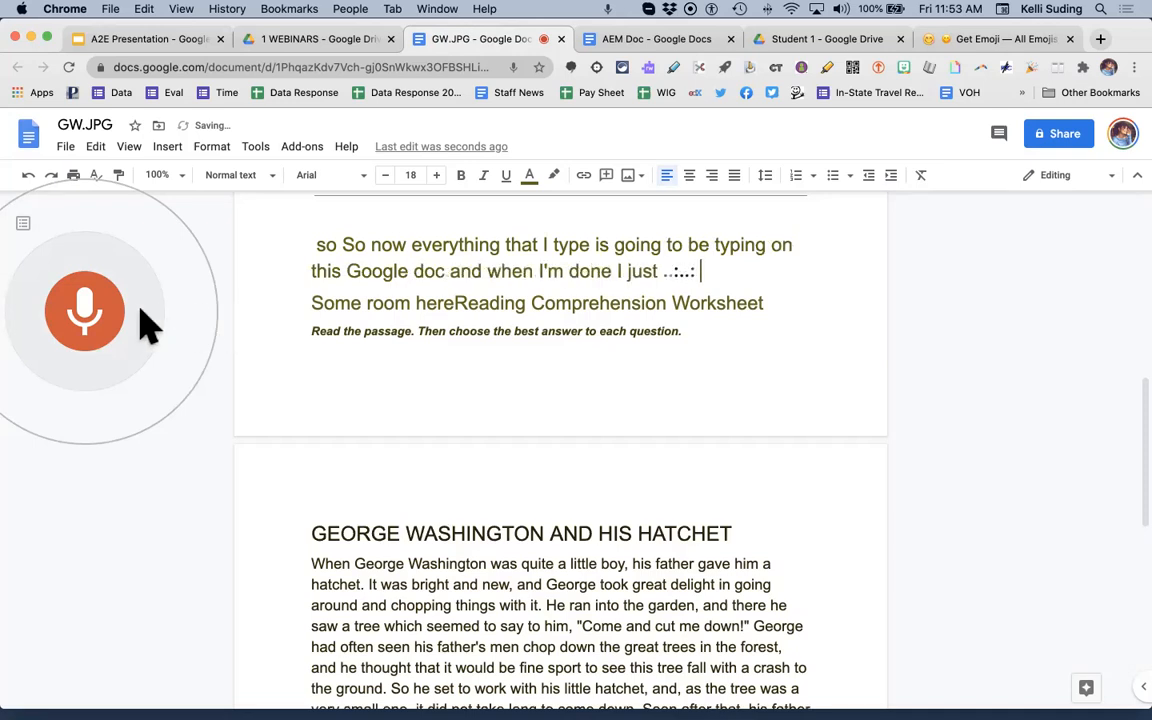
left_click(90, 320)
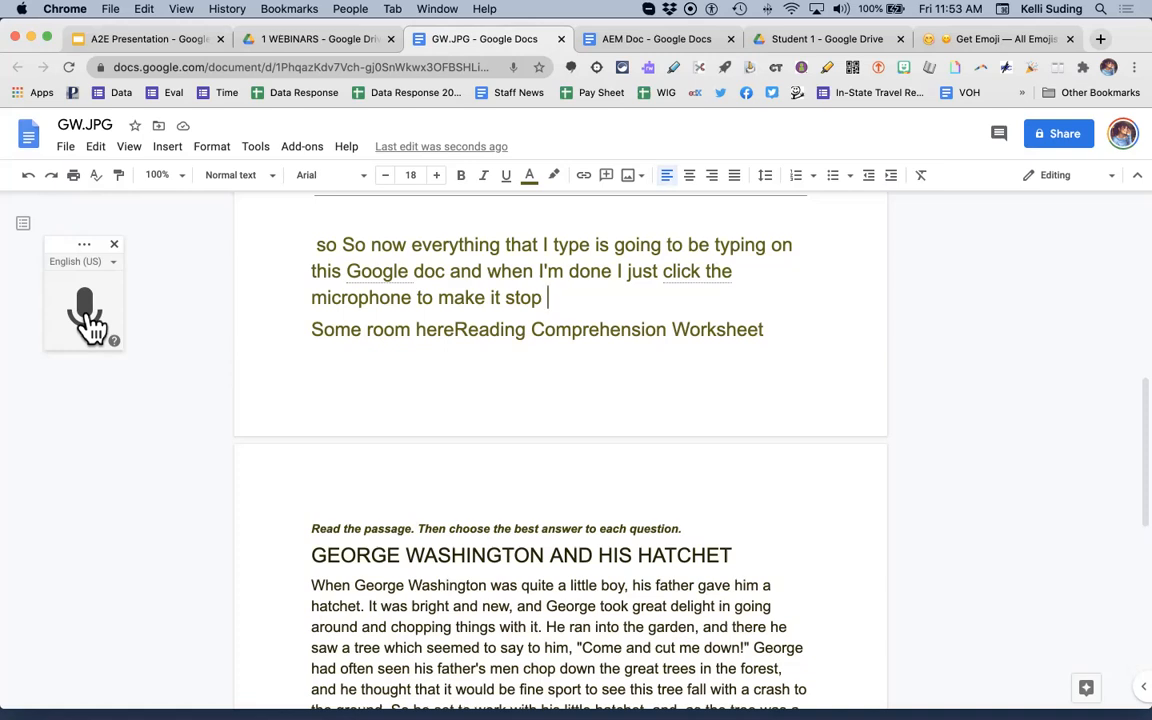
key("Return")
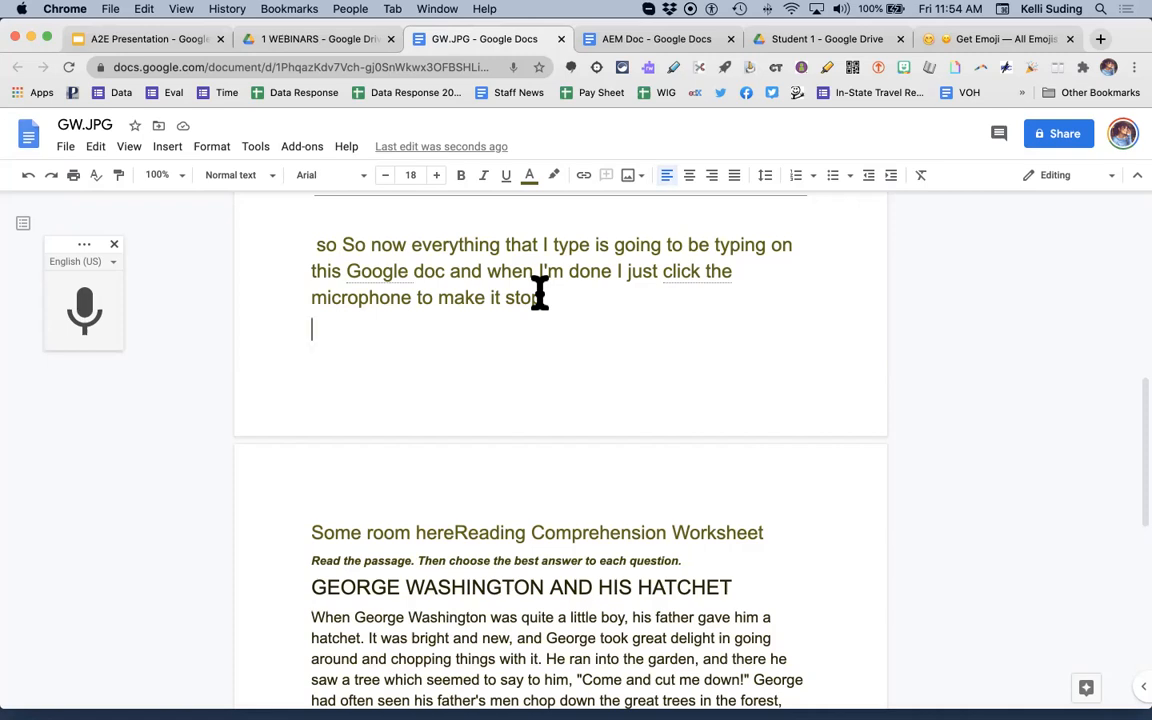
Switch back to the Voice Typing slide of the A2E Presentation.
left_click(165, 42)
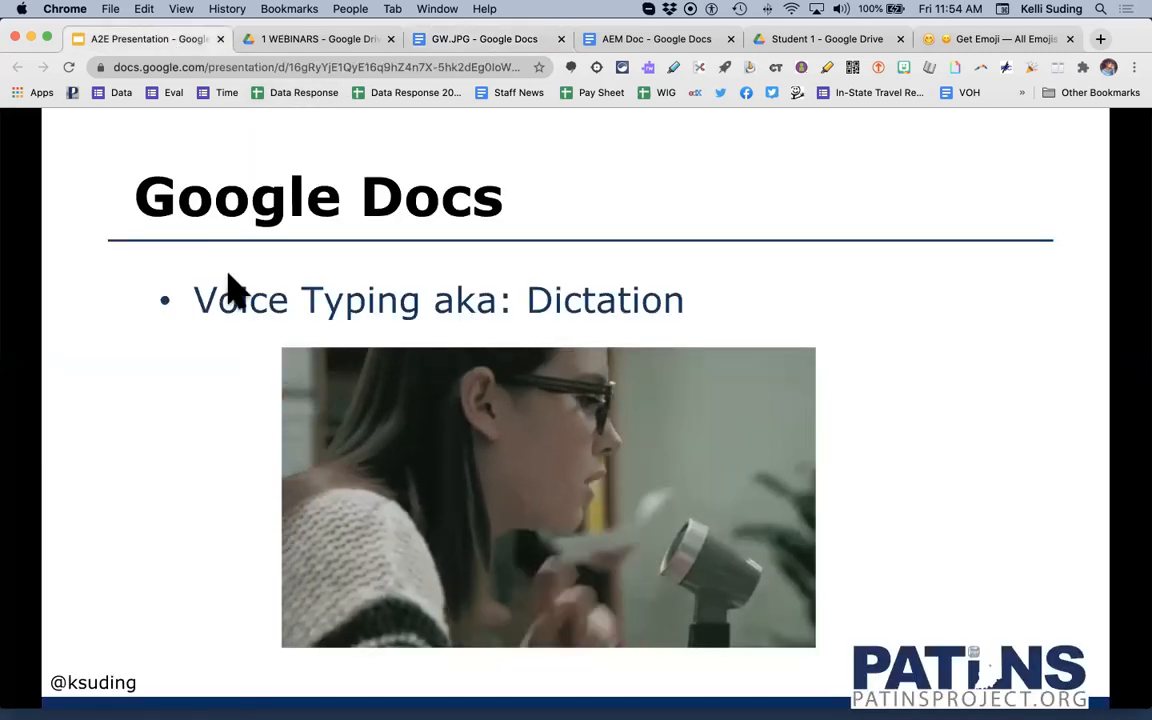